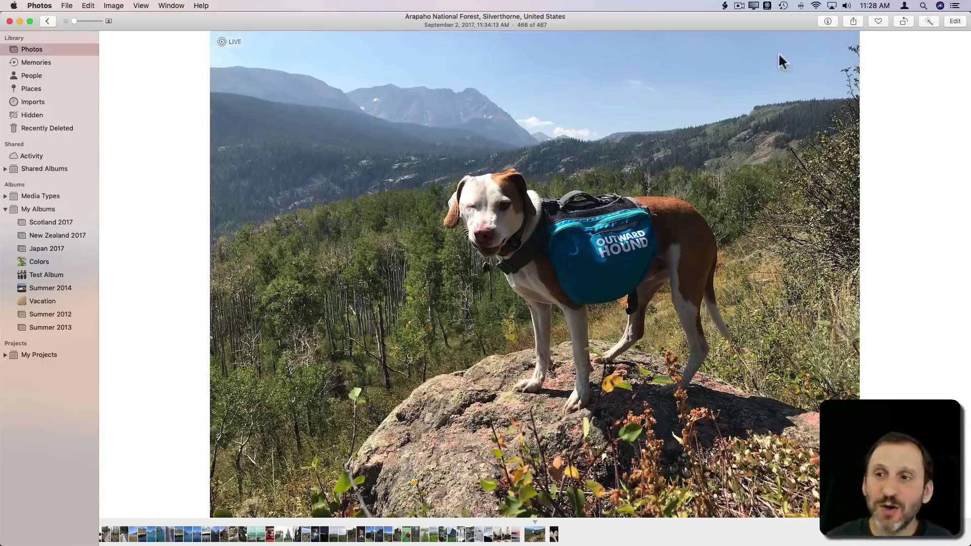
Step: Open the dog hiking photo in the Markup extension, accepting that Live Photo is turned off
{"action": "left_click", "coordinate": [954, 22]}
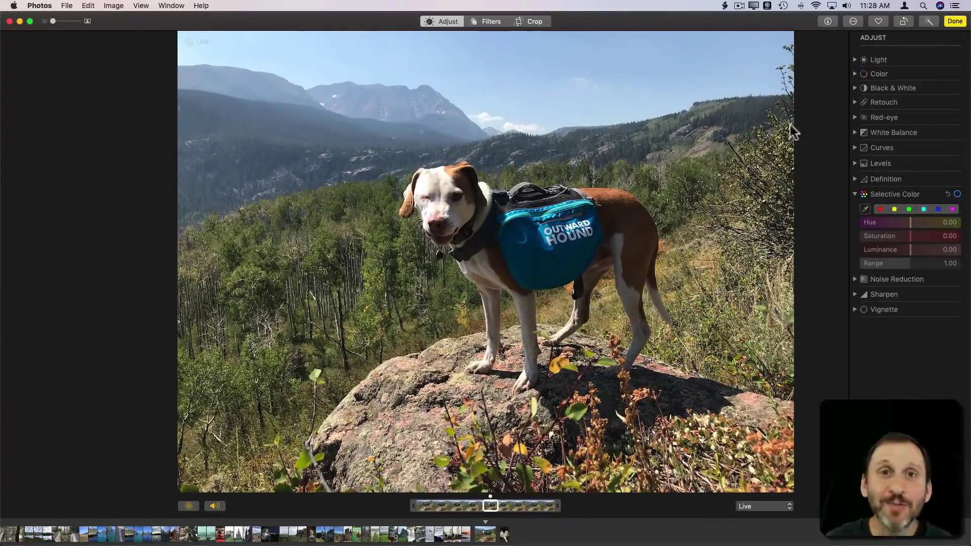
{"action": "left_click", "coordinate": [854, 22]}
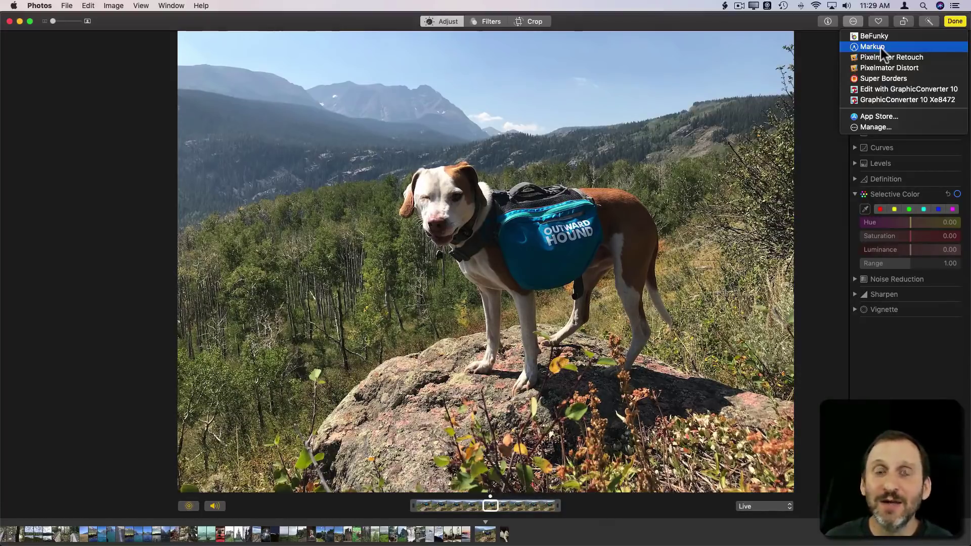
{"action": "left_click", "coordinate": [860, 47]}
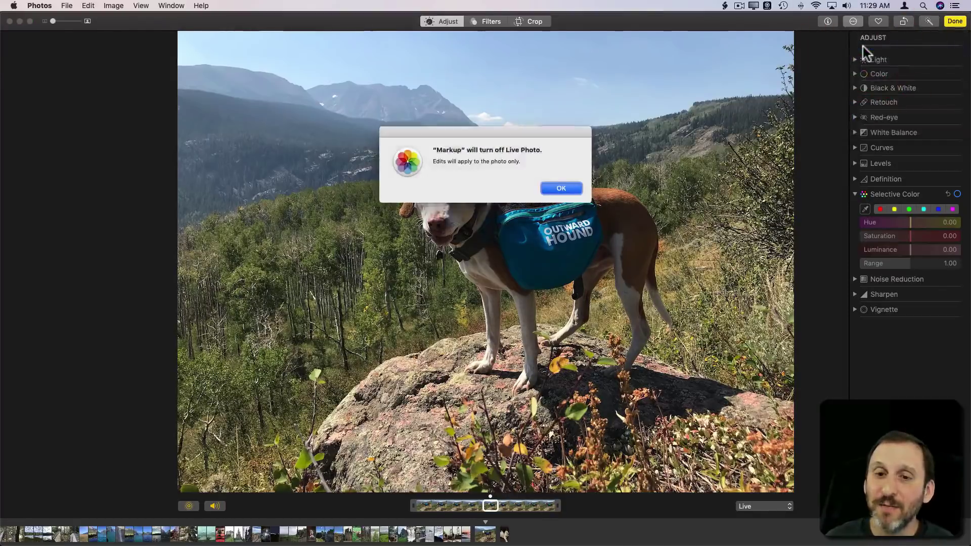
{"action": "left_click", "coordinate": [560, 188]}
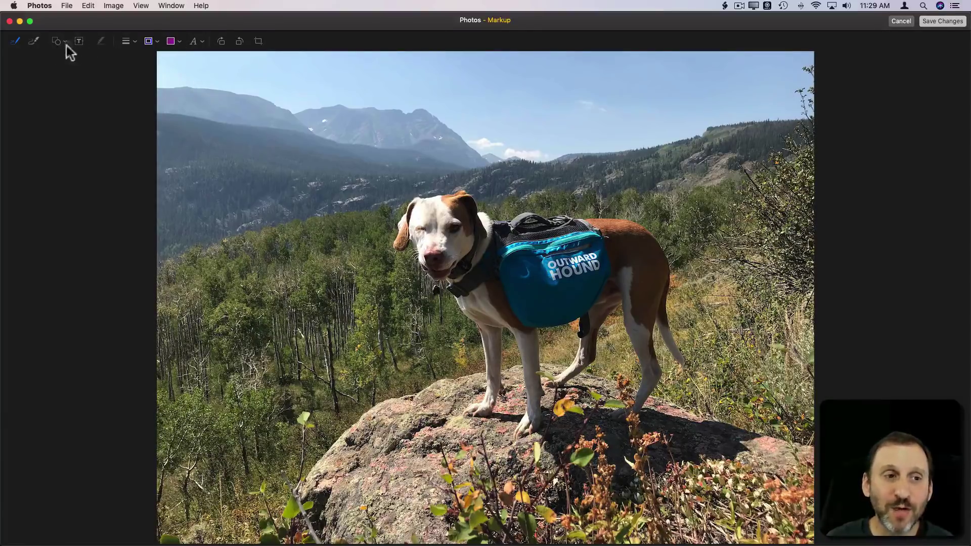
Step: Add a text box in the top-left sky reading 'Adventure Dog!' and select it
{"action": "left_click", "coordinate": [79, 42]}
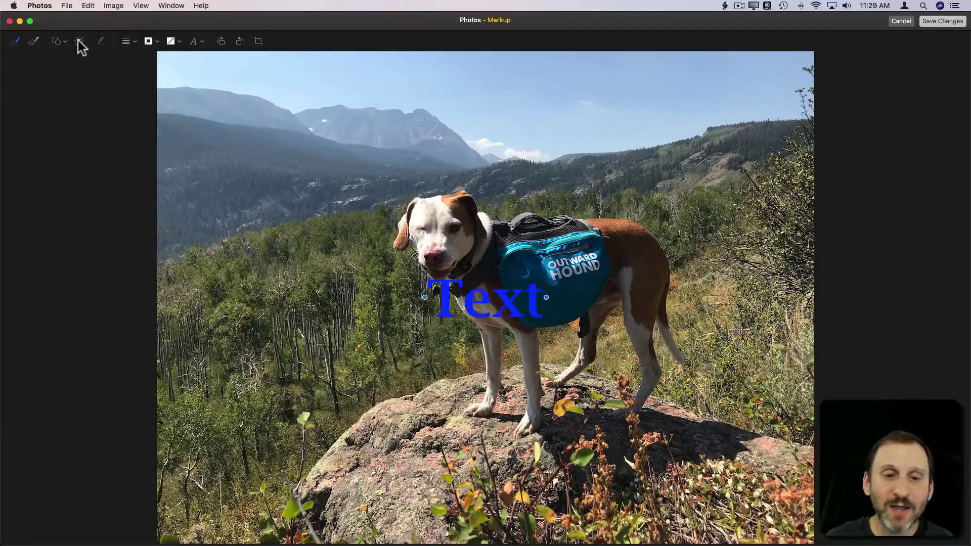
{"action": "left_click_drag", "start_coordinate": [444, 302], "coordinate": [248, 111]}
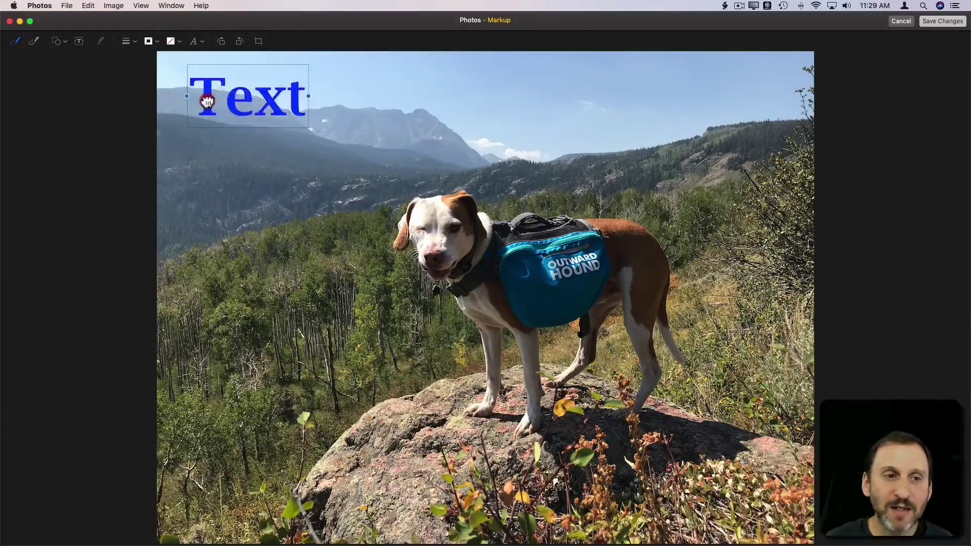
{"action": "double_click", "coordinate": [206, 99]}
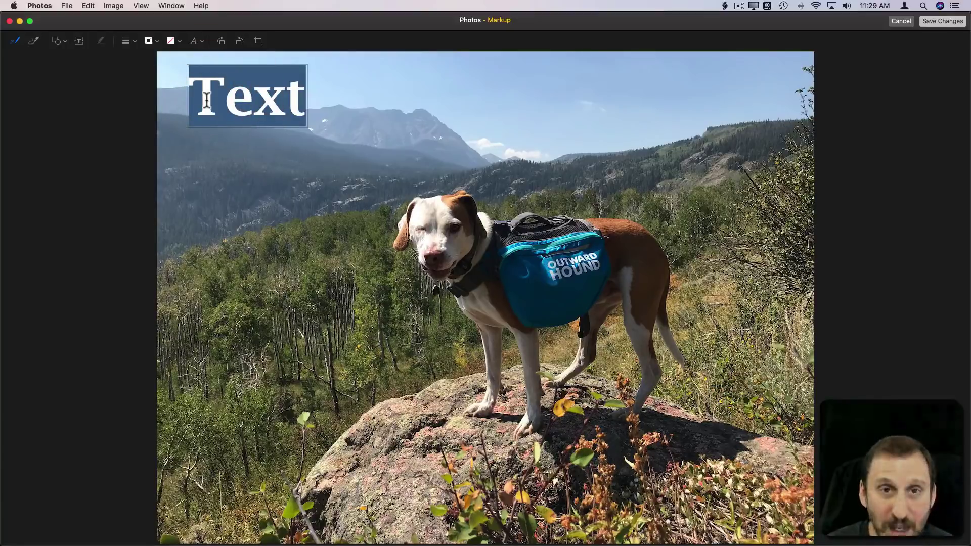
{"action": "type", "text": "Adventu"}
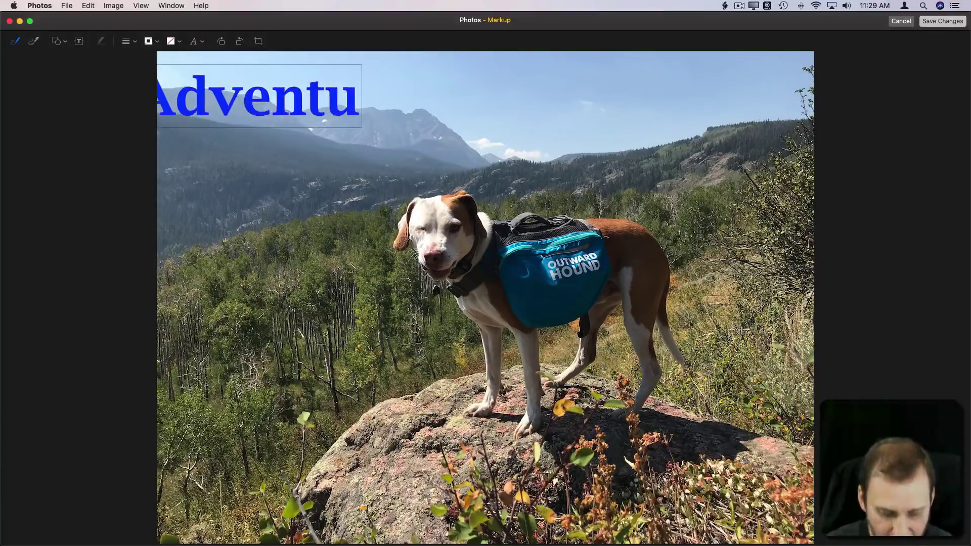
{"action": "type", "text": "re Dog!"}
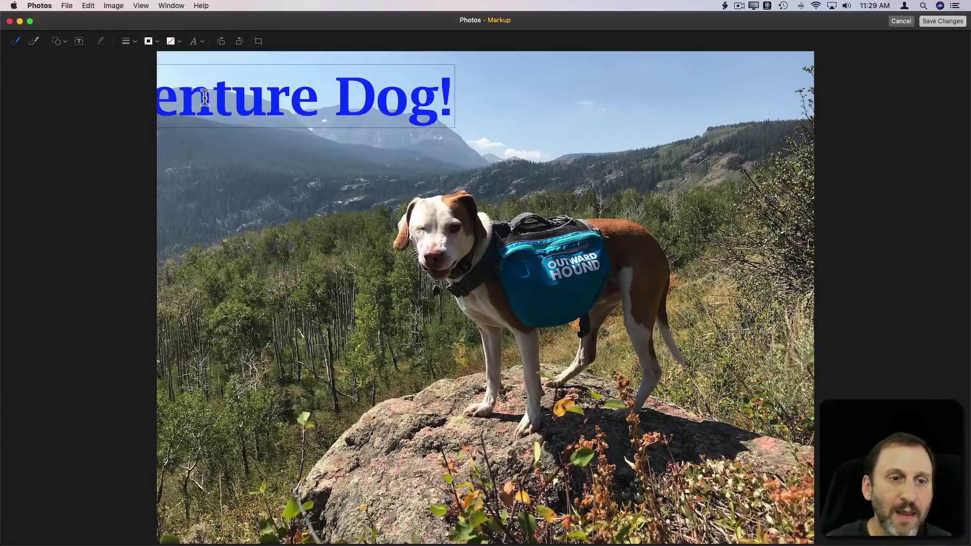
{"action": "left_click", "coordinate": [210, 136]}
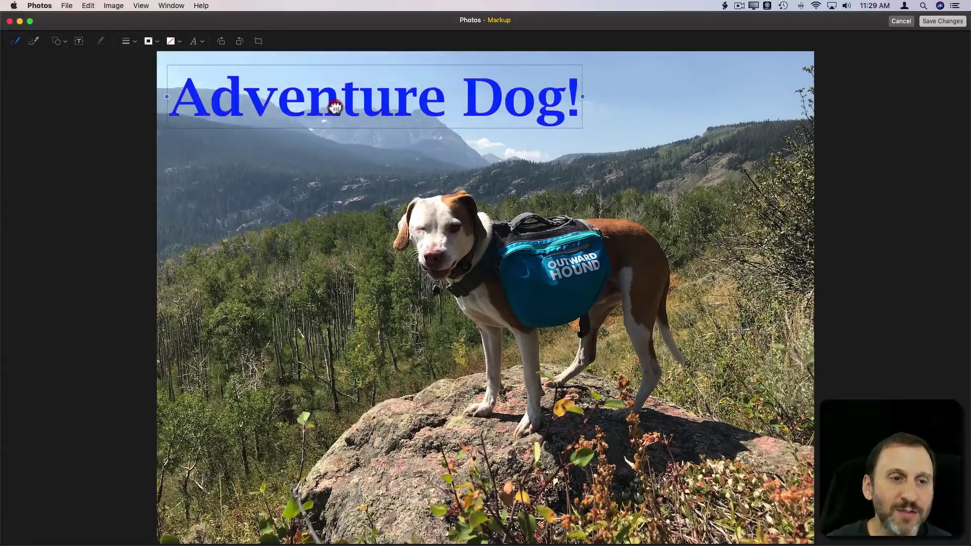
{"action": "left_click", "coordinate": [339, 104]}
Step: Reduce the title's size to 100 pt and keep its colour blue after trying cyan
{"action": "left_click", "coordinate": [194, 41]}
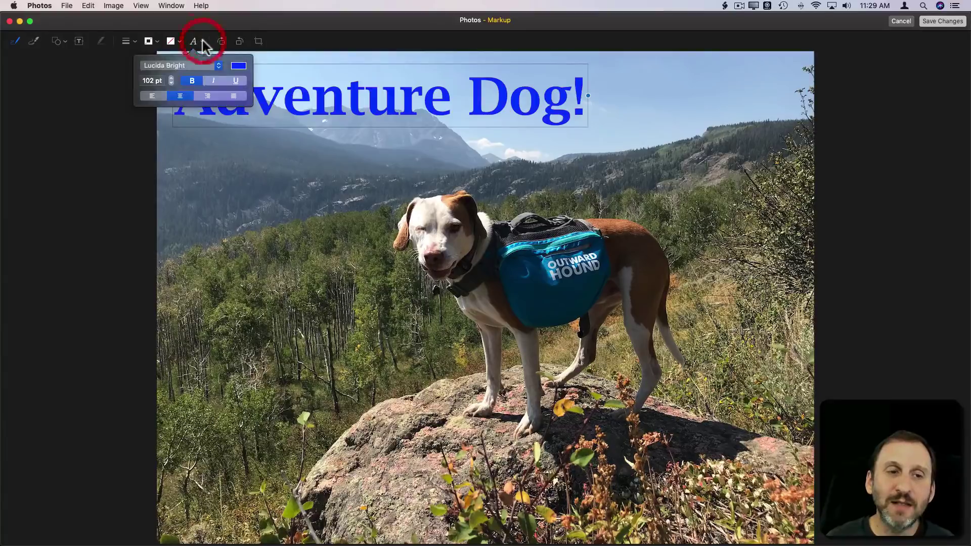
{"action": "left_click", "coordinate": [171, 83]}
{"action": "left_click", "coordinate": [171, 84]}
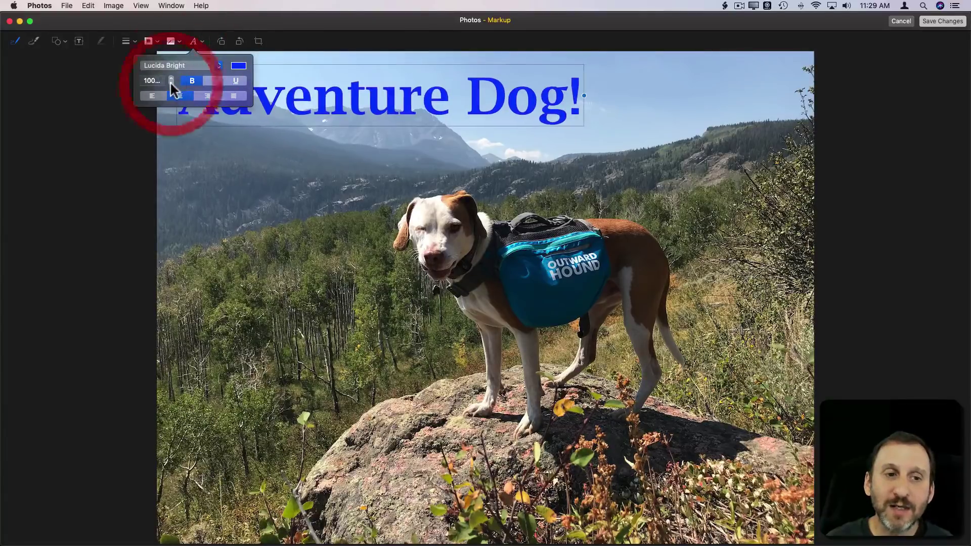
{"action": "left_click", "coordinate": [238, 66]}
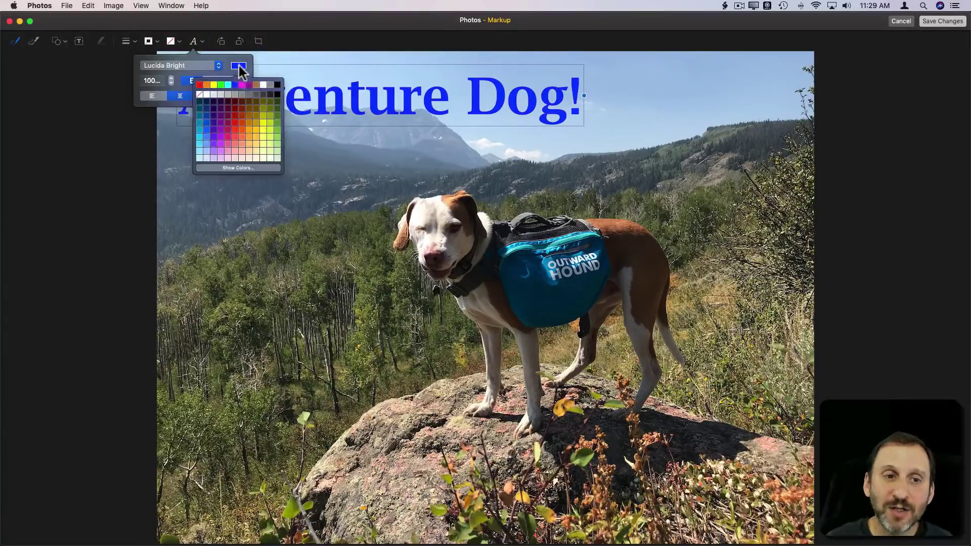
{"action": "left_click", "coordinate": [228, 85]}
{"action": "left_click", "coordinate": [238, 66]}
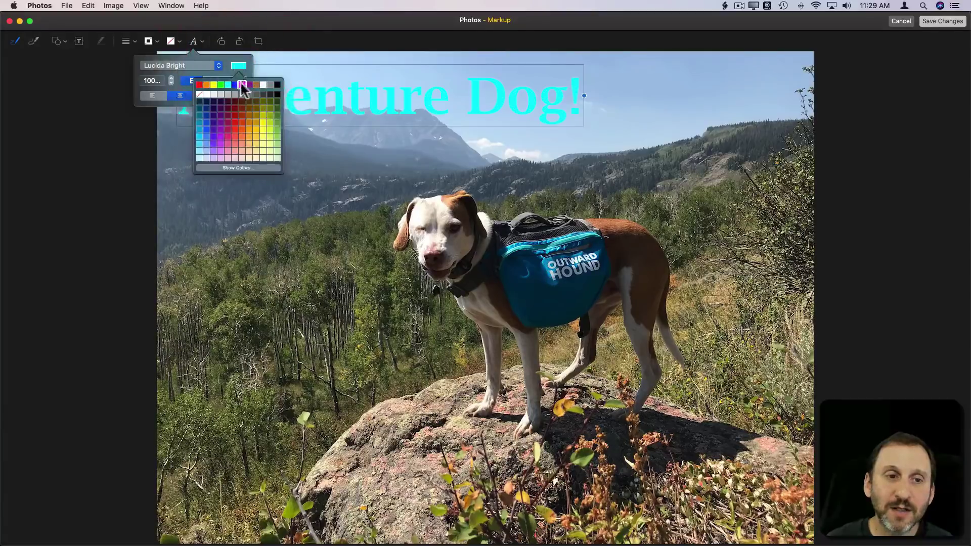
{"action": "left_click", "coordinate": [235, 85]}
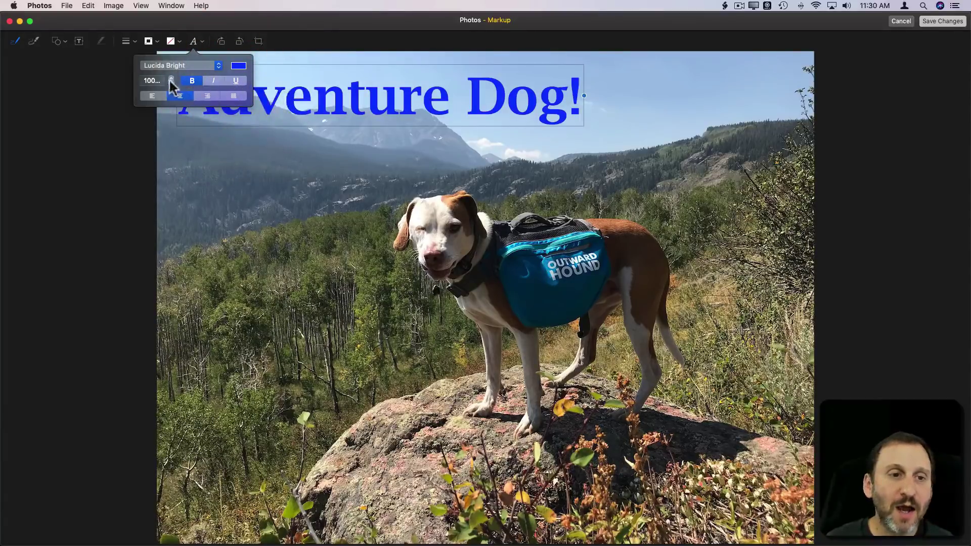
Step: Toggle italic and change the title font to Marker Felt instead of Lucida Grande
{"action": "left_click", "coordinate": [213, 81]}
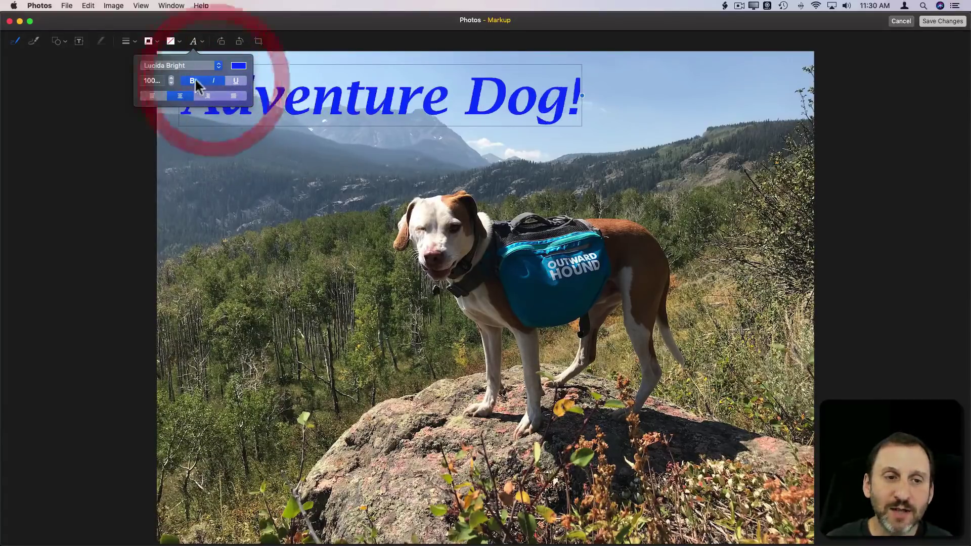
{"action": "left_click", "coordinate": [203, 81]}
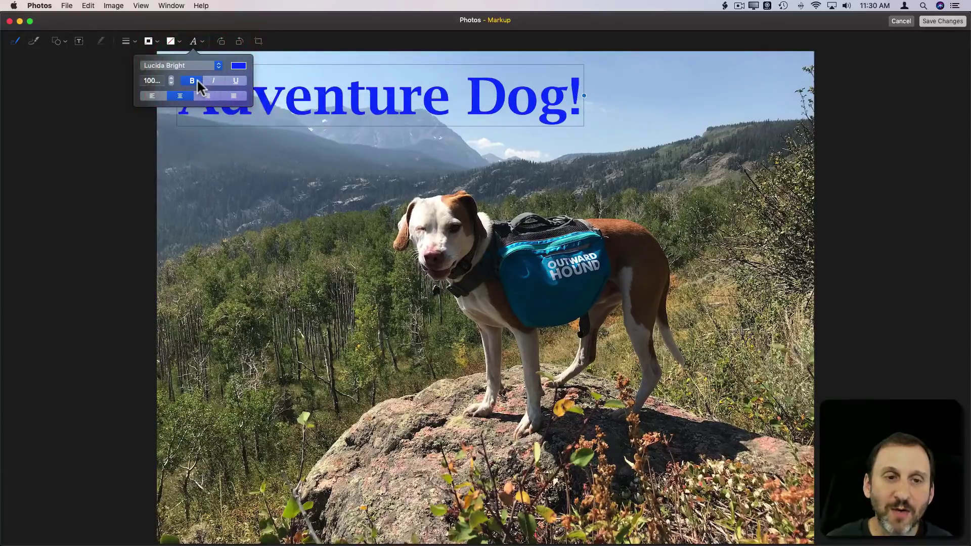
{"action": "left_click", "coordinate": [214, 81]}
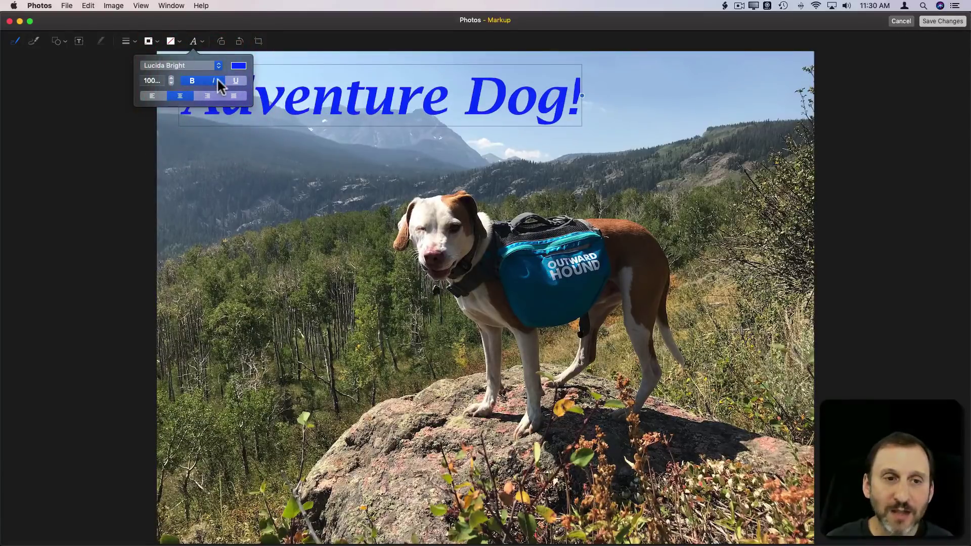
{"action": "left_click", "coordinate": [194, 66]}
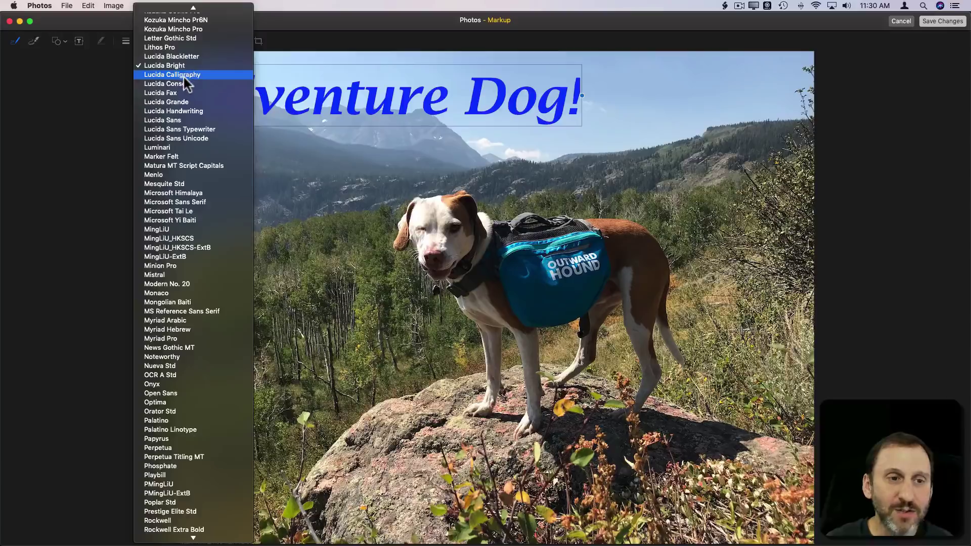
{"action": "left_click", "coordinate": [182, 101]}
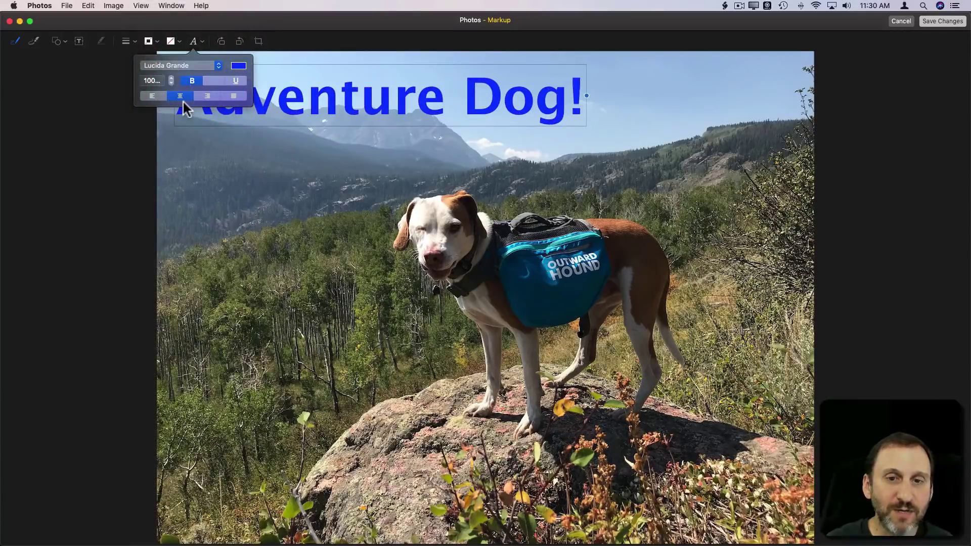
{"action": "left_click", "coordinate": [177, 65]}
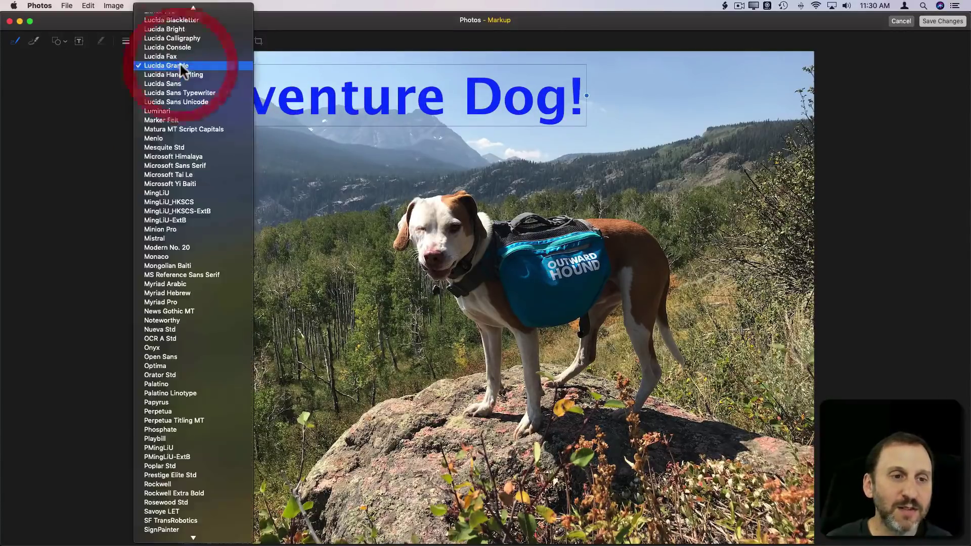
{"action": "left_click", "coordinate": [177, 122]}
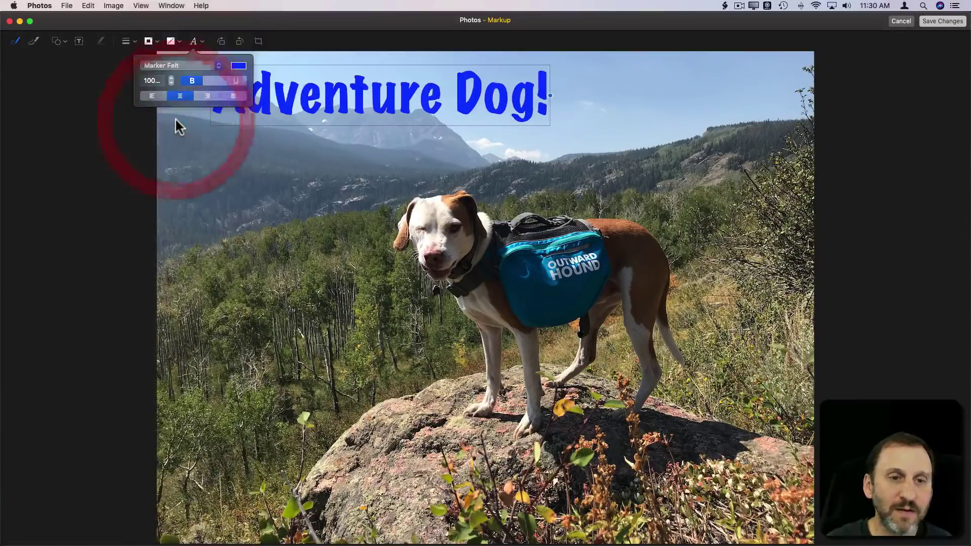
{"action": "left_click", "coordinate": [222, 120]}
{"action": "left_click", "coordinate": [199, 100]}
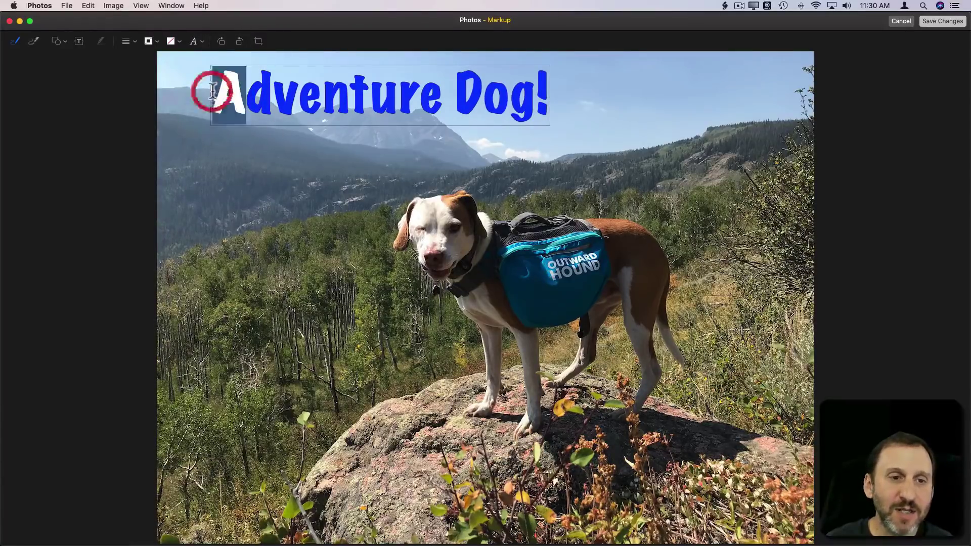
{"action": "left_click", "coordinate": [231, 95]}
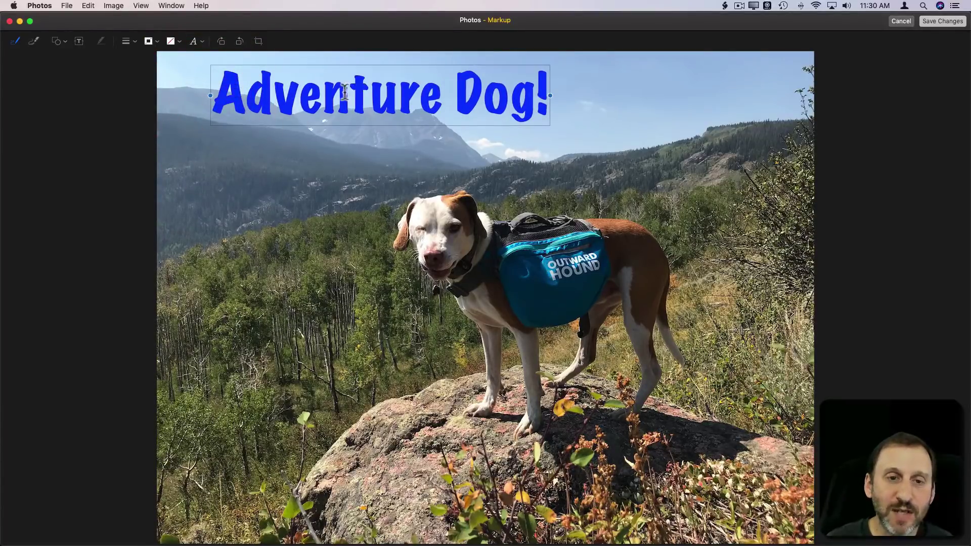
Step: Give the title a new border colour and drop shadow, then shift it further left
{"action": "left_click", "coordinate": [149, 41]}
{"action": "left_click", "coordinate": [151, 81]}
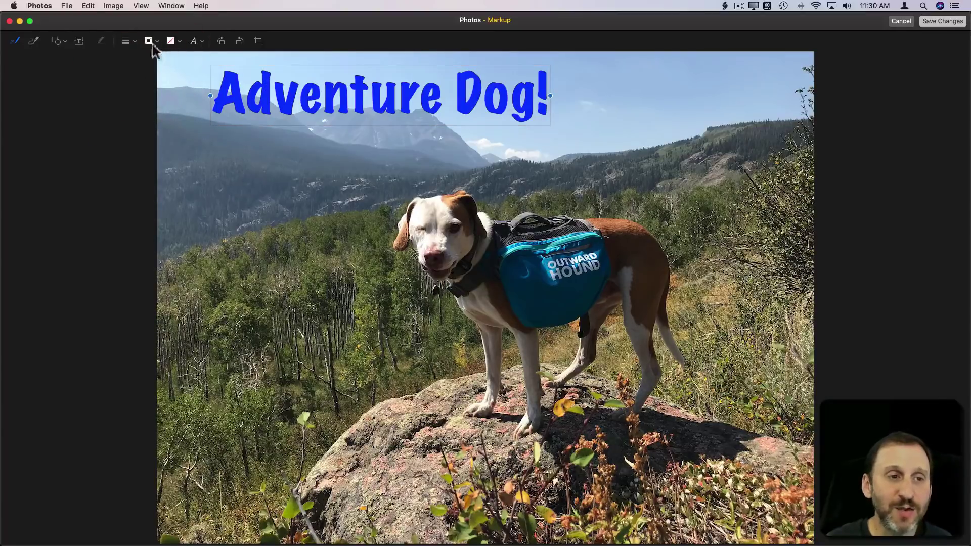
{"action": "left_click", "coordinate": [133, 41]}
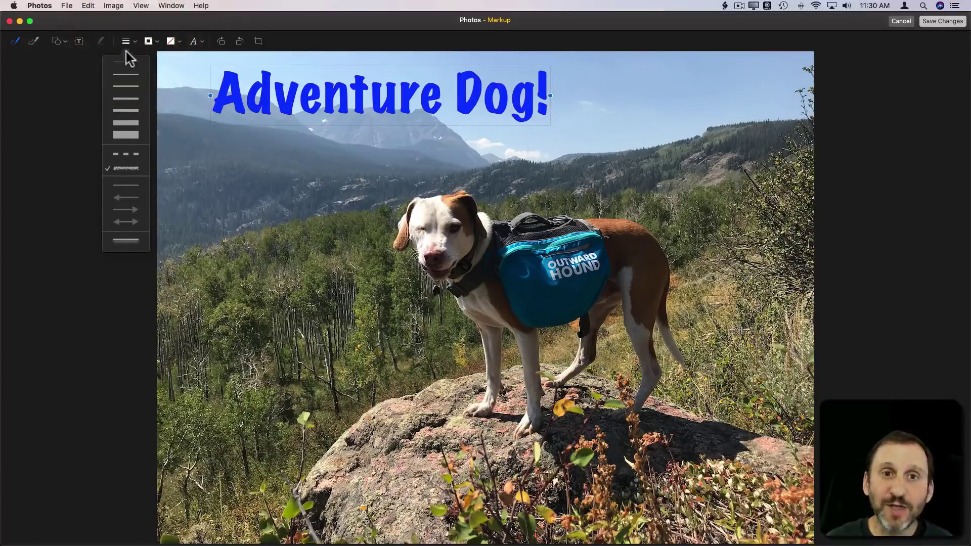
{"action": "left_click", "coordinate": [121, 240]}
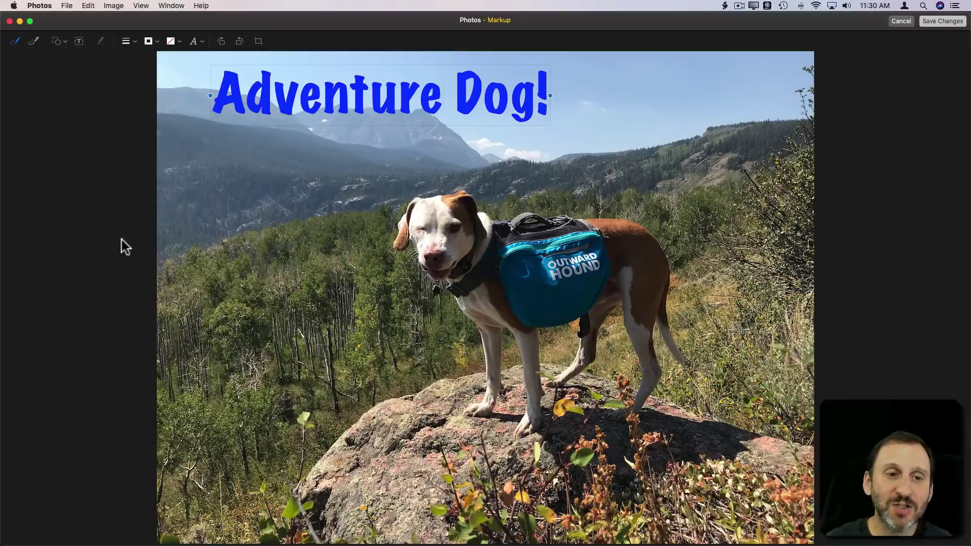
{"action": "left_click", "coordinate": [126, 41]}
{"action": "left_click", "coordinate": [121, 240]}
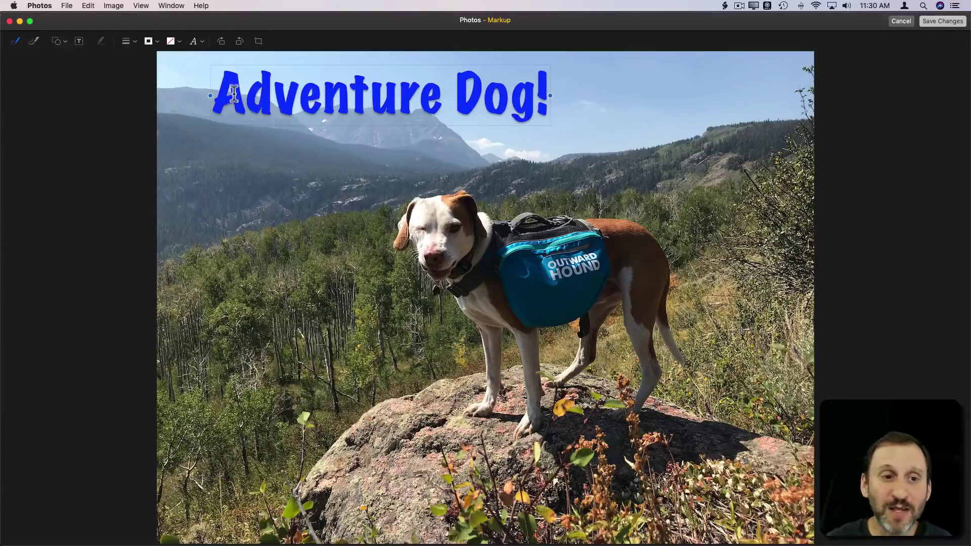
{"action": "left_click", "coordinate": [263, 142]}
{"action": "left_click_drag", "start_coordinate": [228, 97], "coordinate": [191, 93]}
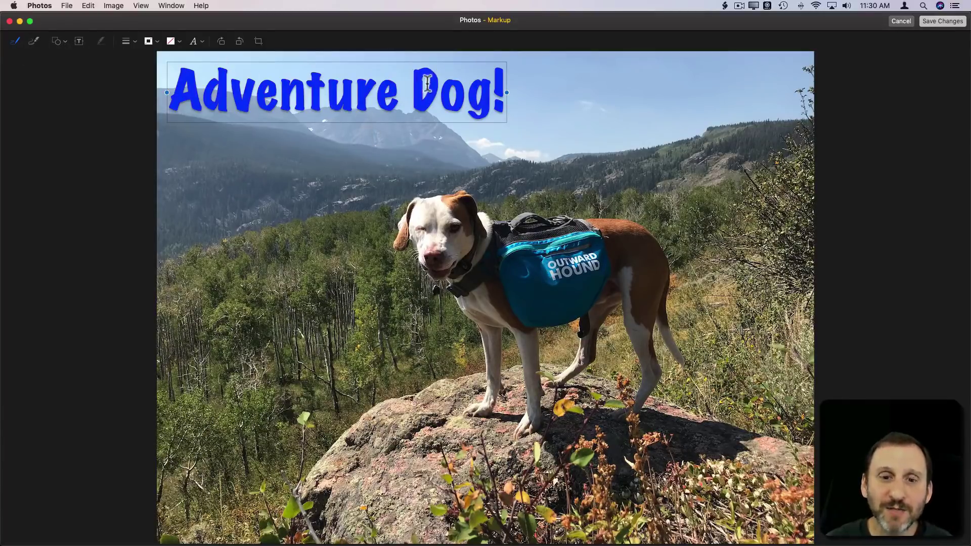
Step: Save the Markup changes, finish editing, and return to the Moments grid
{"action": "left_click", "coordinate": [942, 21]}
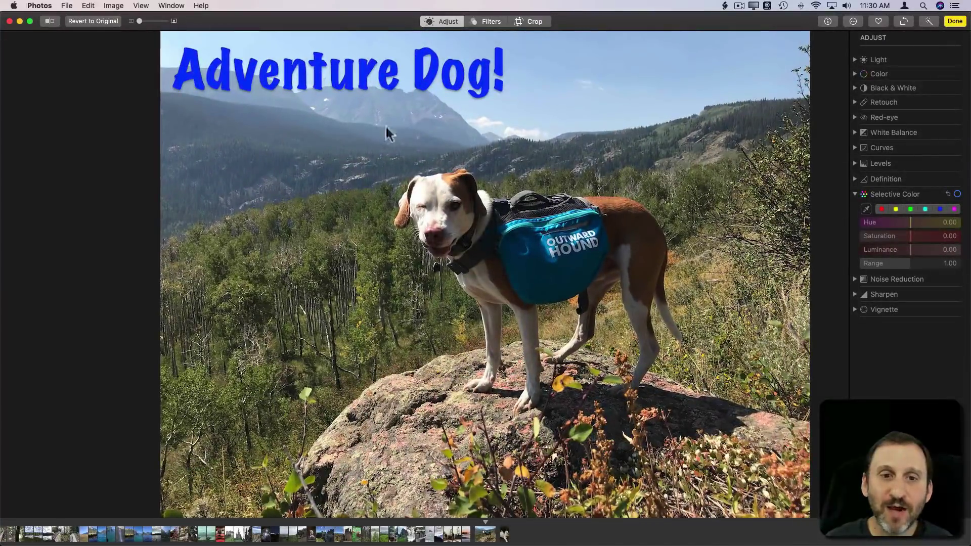
{"action": "left_click", "coordinate": [955, 21]}
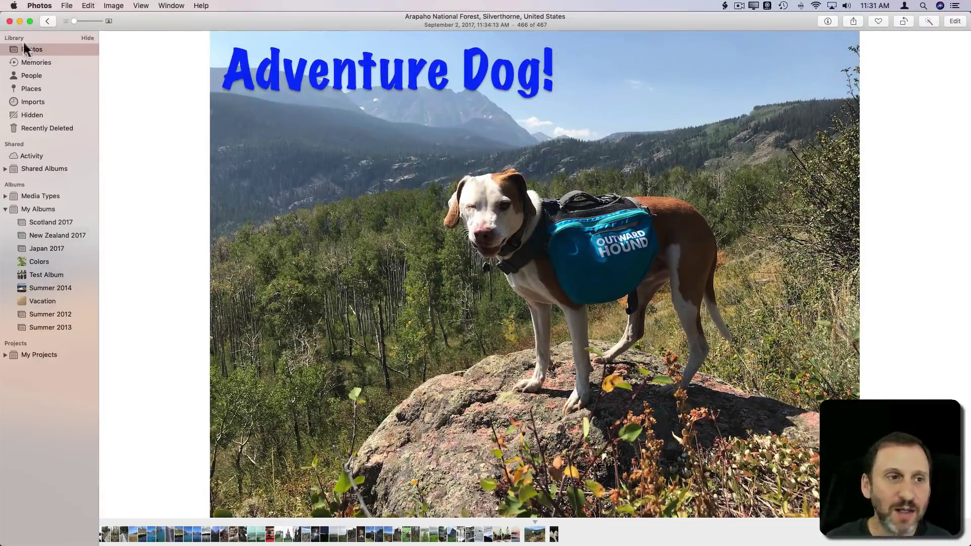
{"action": "left_click", "coordinate": [48, 21]}
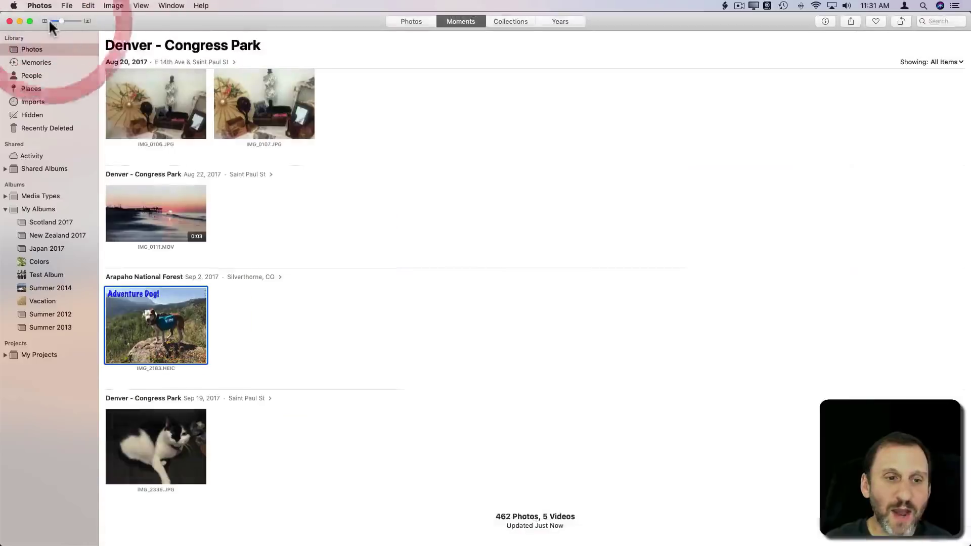
Step: View the titled dog photo full size, glancing at the Share menu and nudging the window
{"action": "double_click", "coordinate": [130, 296]}
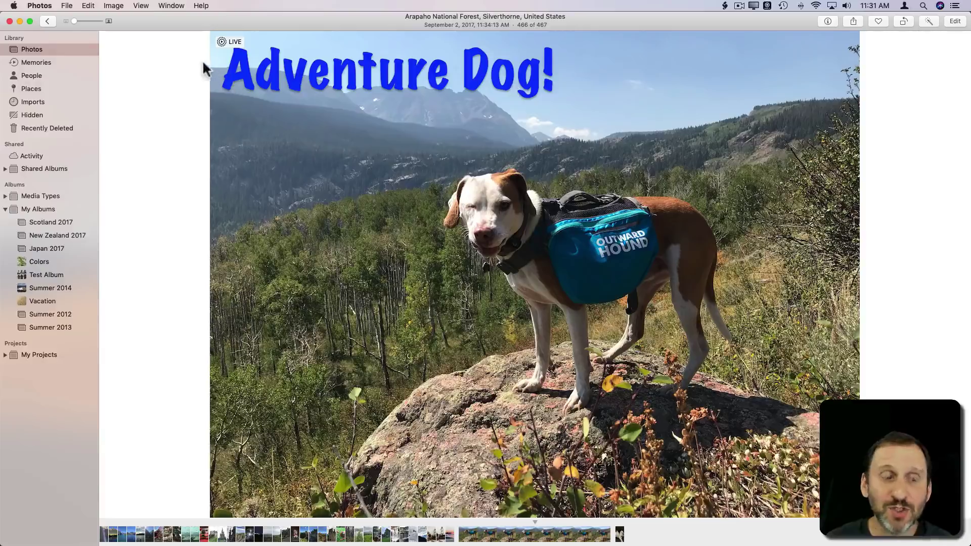
{"action": "left_click", "coordinate": [853, 21]}
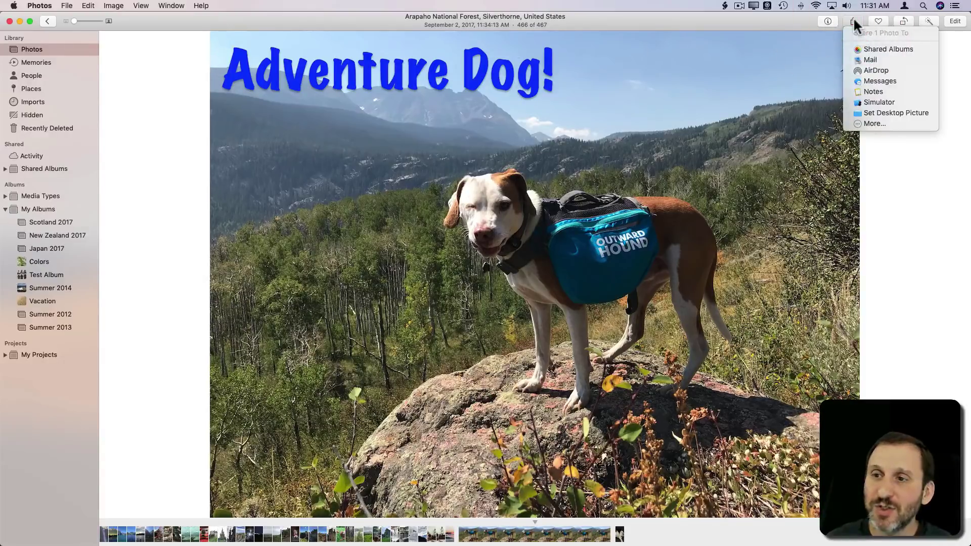
{"action": "left_click_drag", "start_coordinate": [835, 22], "coordinate": [813, 21]}
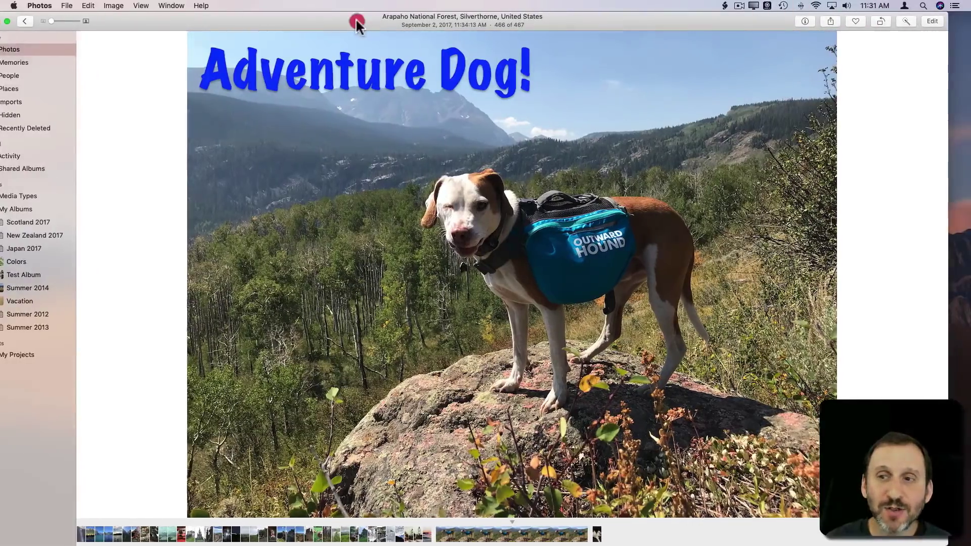
{"action": "left_click_drag", "start_coordinate": [356, 21], "coordinate": [380, 21]}
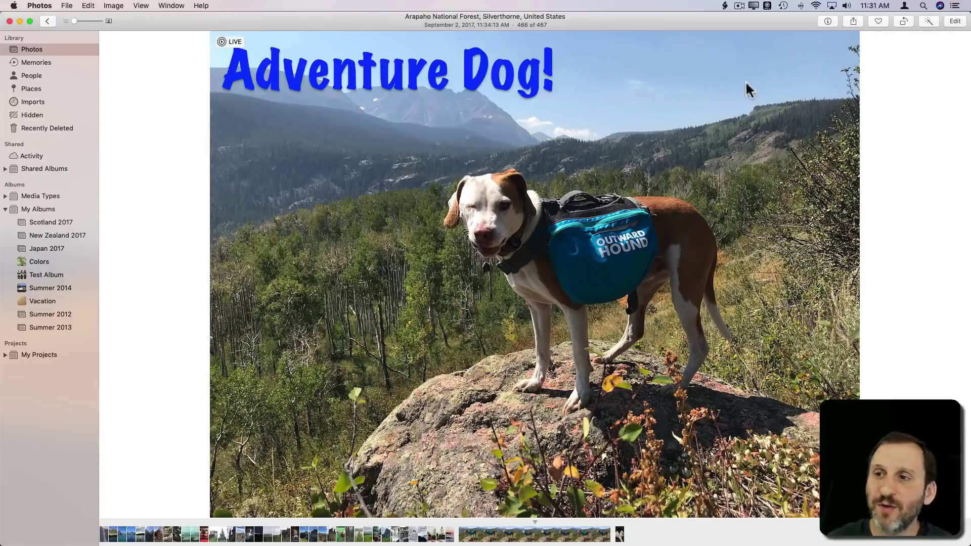
Step: Reopen the dog photo for editing, compare it with the original, and launch Markup again
{"action": "left_click", "coordinate": [954, 21]}
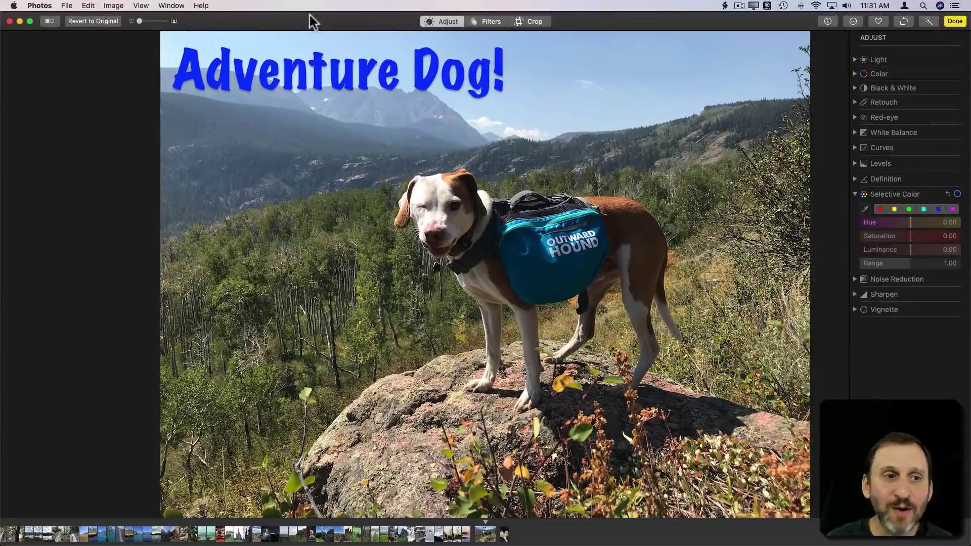
{"action": "left_click", "coordinate": [48, 23]}
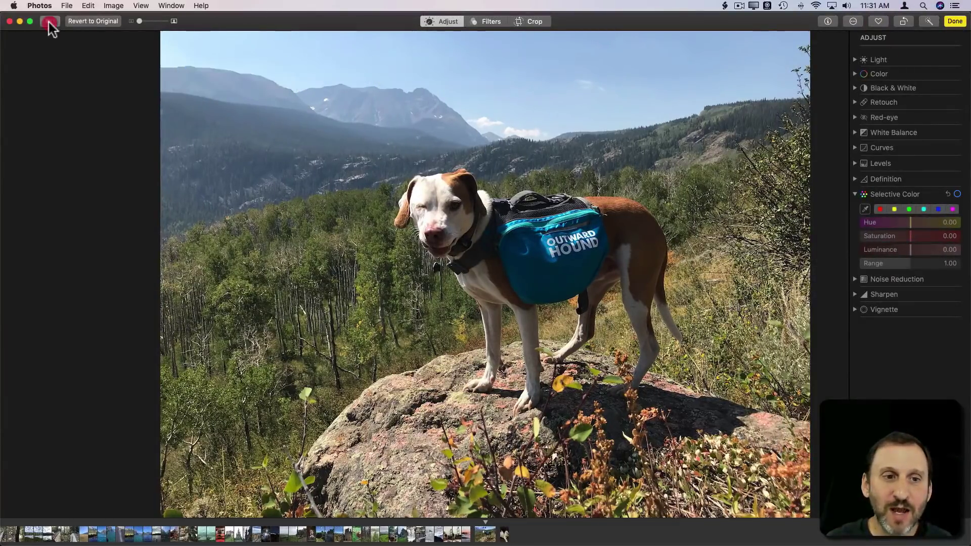
{"action": "left_click", "coordinate": [51, 22]}
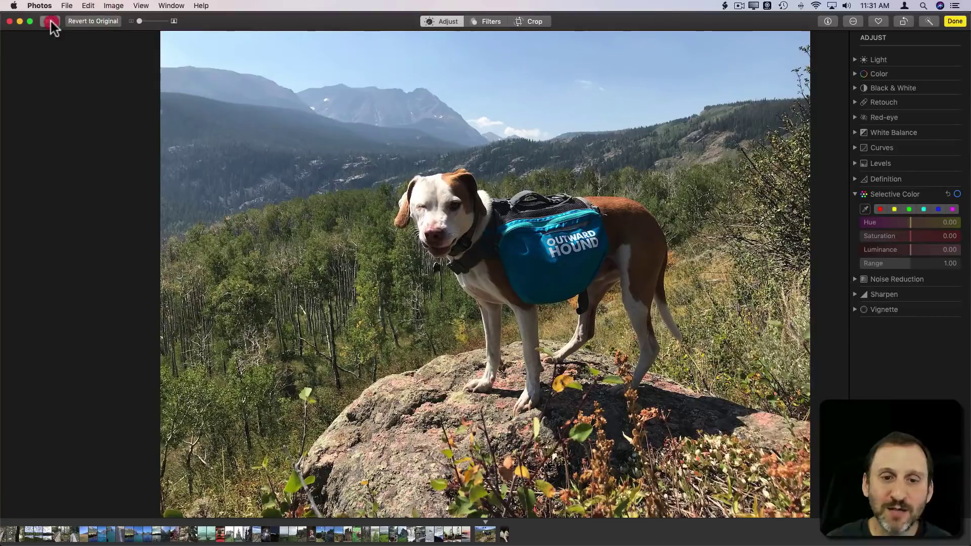
{"action": "left_click", "coordinate": [50, 21]}
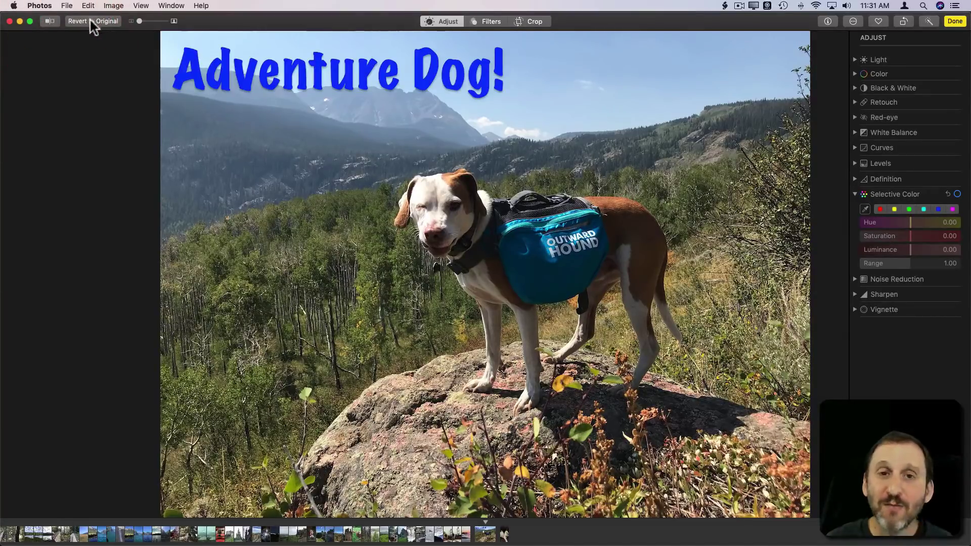
{"action": "left_click", "coordinate": [853, 22]}
{"action": "left_click", "coordinate": [867, 47]}
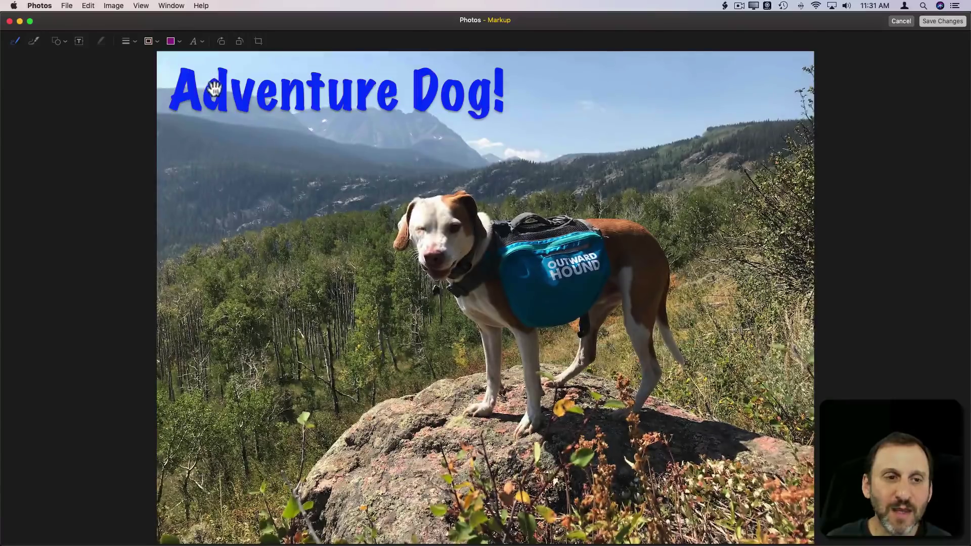
Step: Select, edit and drag the 'Adventure Dog!' text box to confirm it is still editable
{"action": "left_click", "coordinate": [215, 88]}
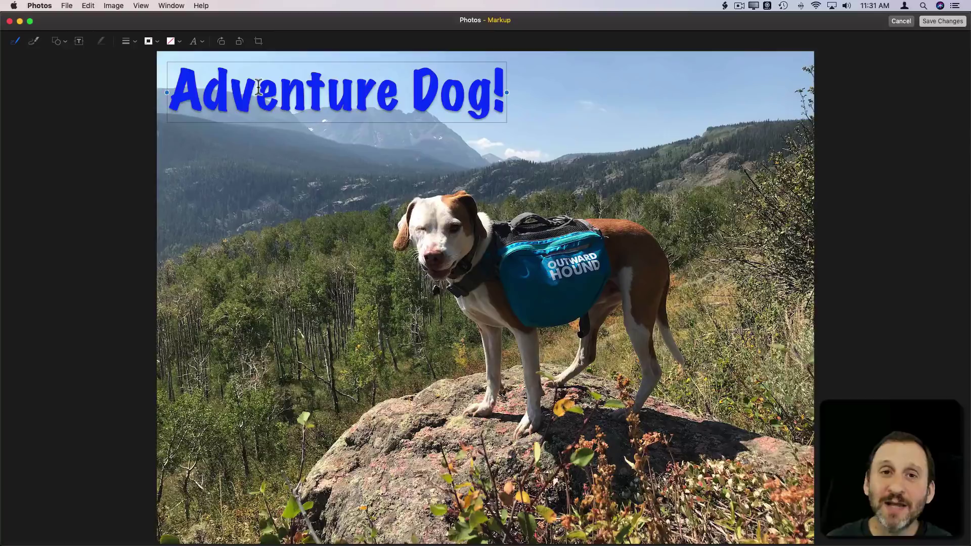
{"action": "double_click", "coordinate": [220, 84]}
{"action": "left_click", "coordinate": [223, 136]}
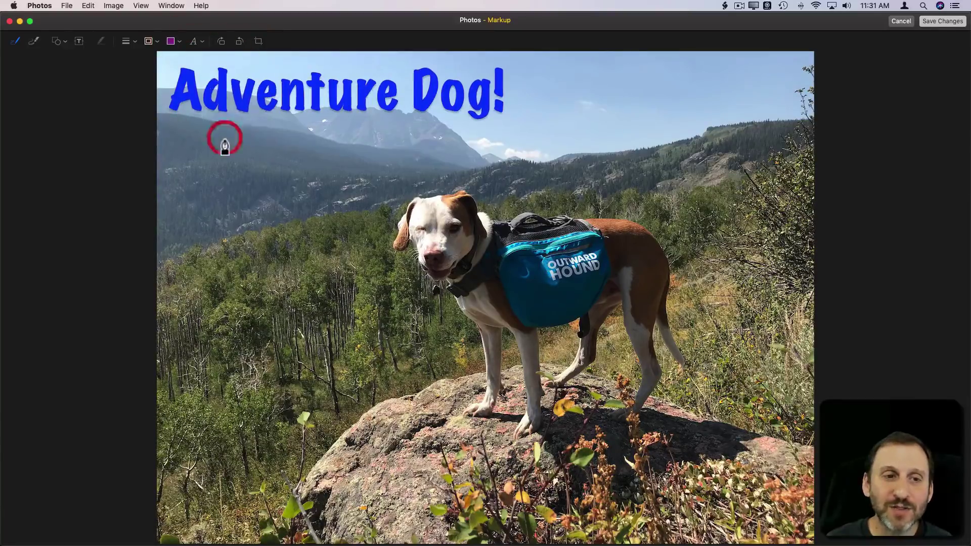
{"action": "left_click", "coordinate": [217, 87]}
{"action": "mouse_move", "coordinate": [219, 87]}
{"action": "left_mouse_down"}
{"action": "mouse_move", "coordinate": [249, 108]}
{"action": "mouse_move", "coordinate": [219, 87]}
{"action": "left_mouse_up"}
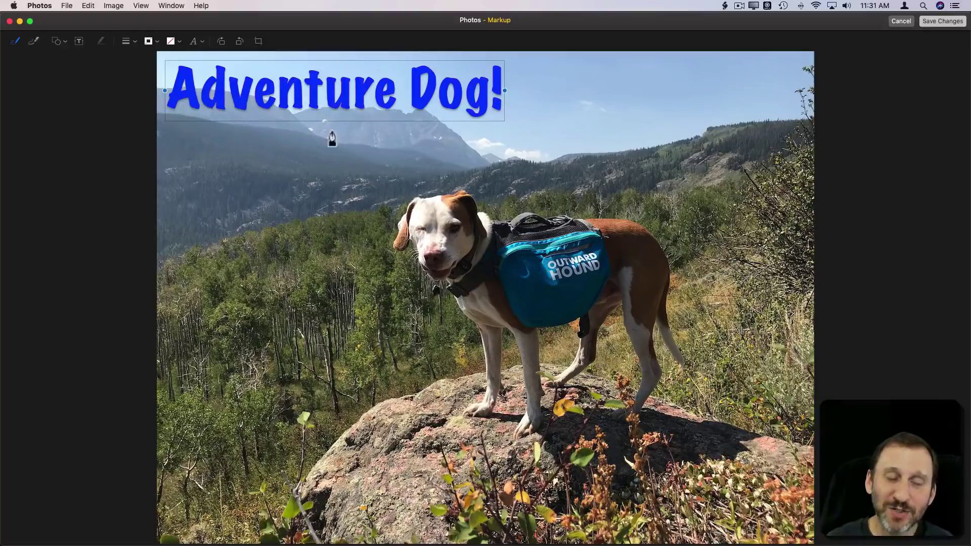
{"action": "left_click", "coordinate": [131, 98]}
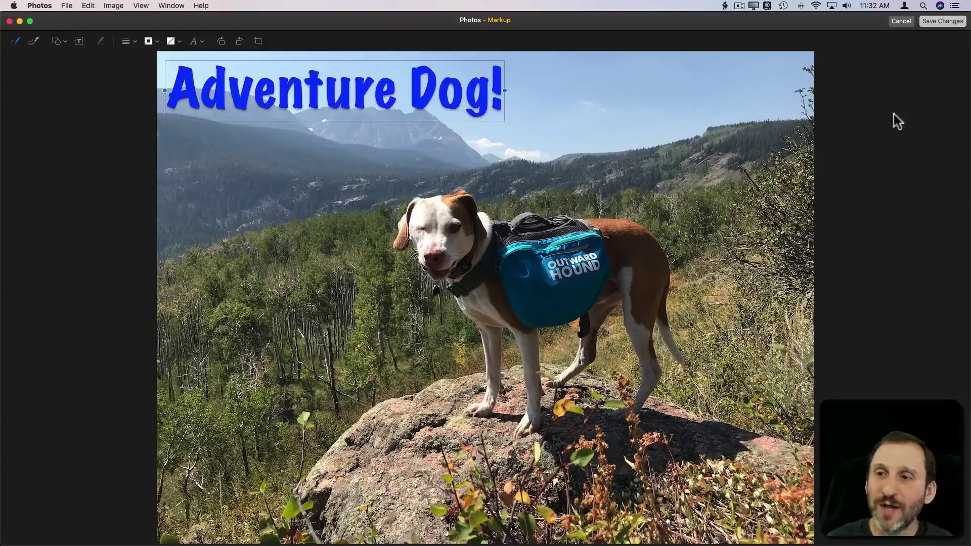
{"action": "left_click", "coordinate": [902, 88]}
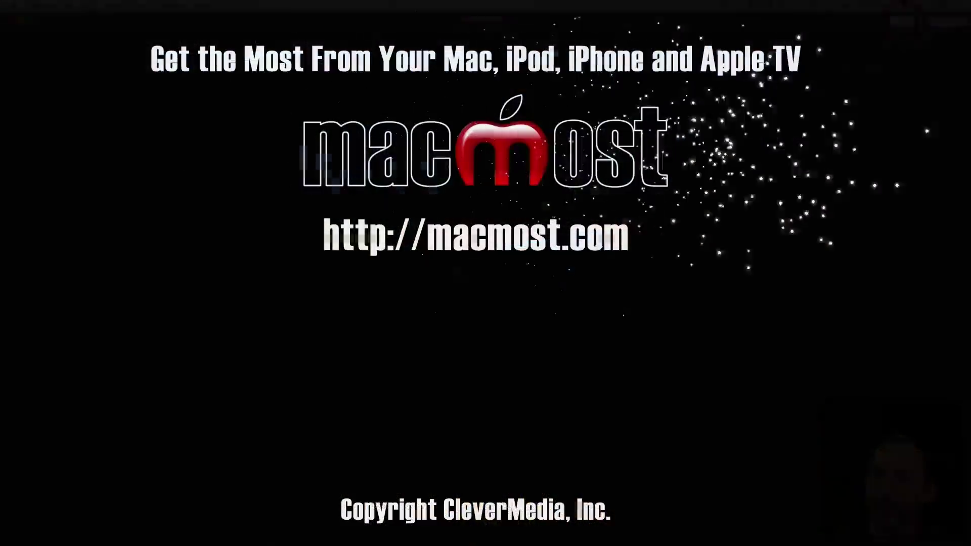